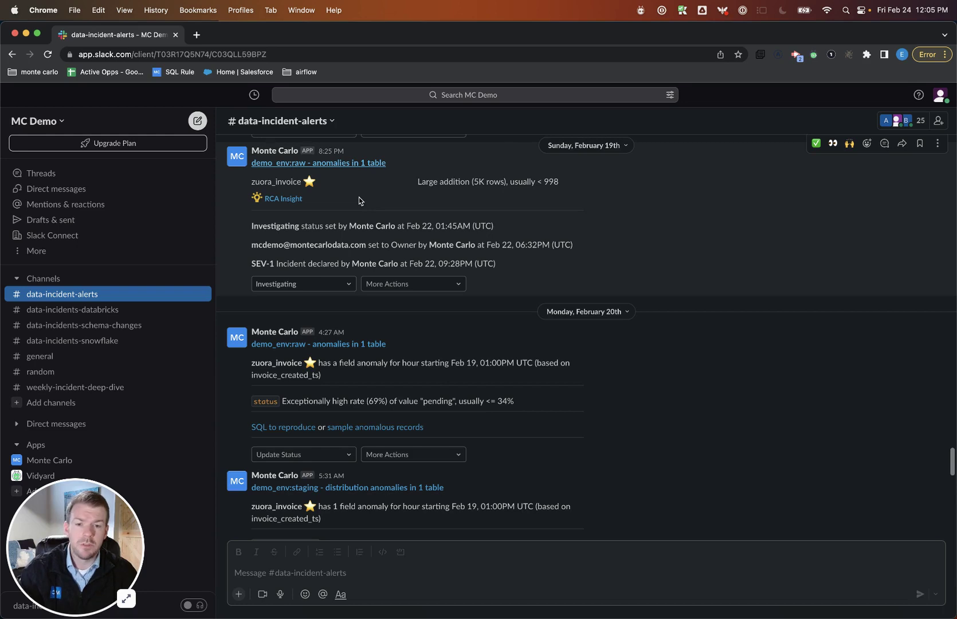
- Highlight the zuora_invoice table name and the 'Large addition' description in the Slack alert
double_click(295, 183)
double_click(440, 182)
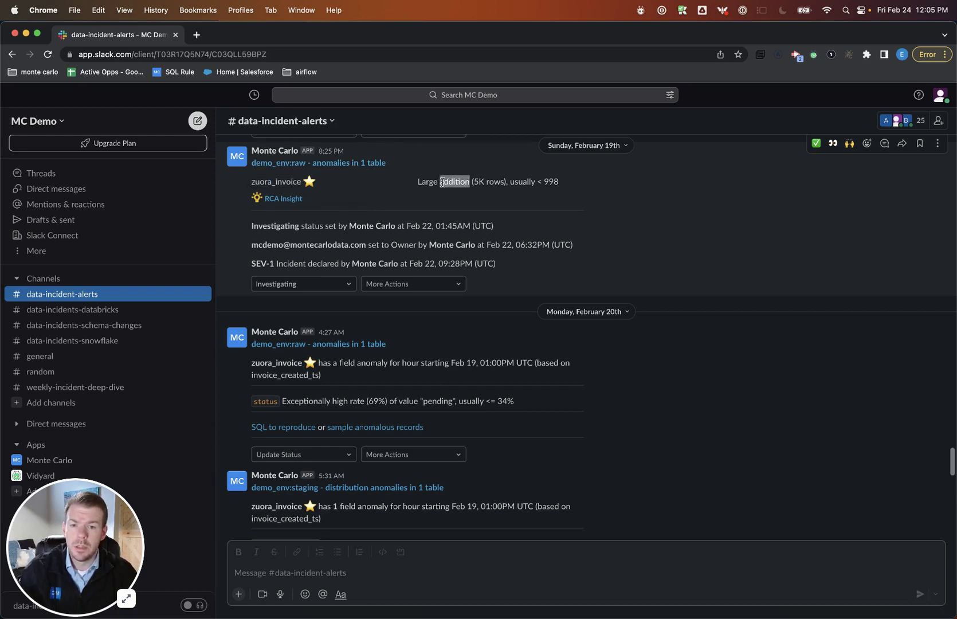
left_click_drag(470, 182, 453, 183)
scroll(453, 182, "up", 5)
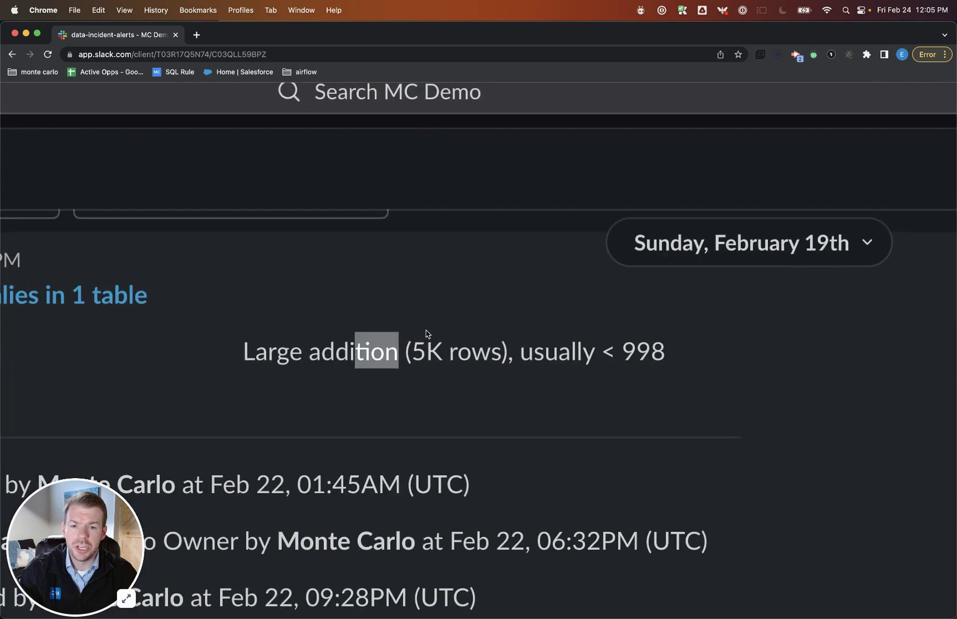
left_click(431, 347)
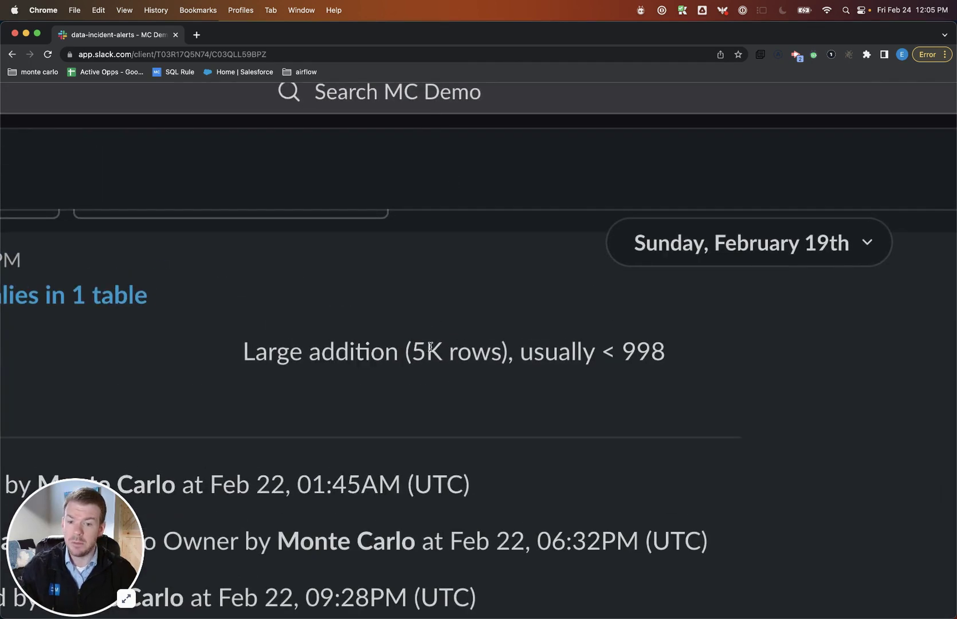
- Highlight the status field and the invoice_quantity uniqueness line against its 25 day average
scroll(431, 347, "down", 5)
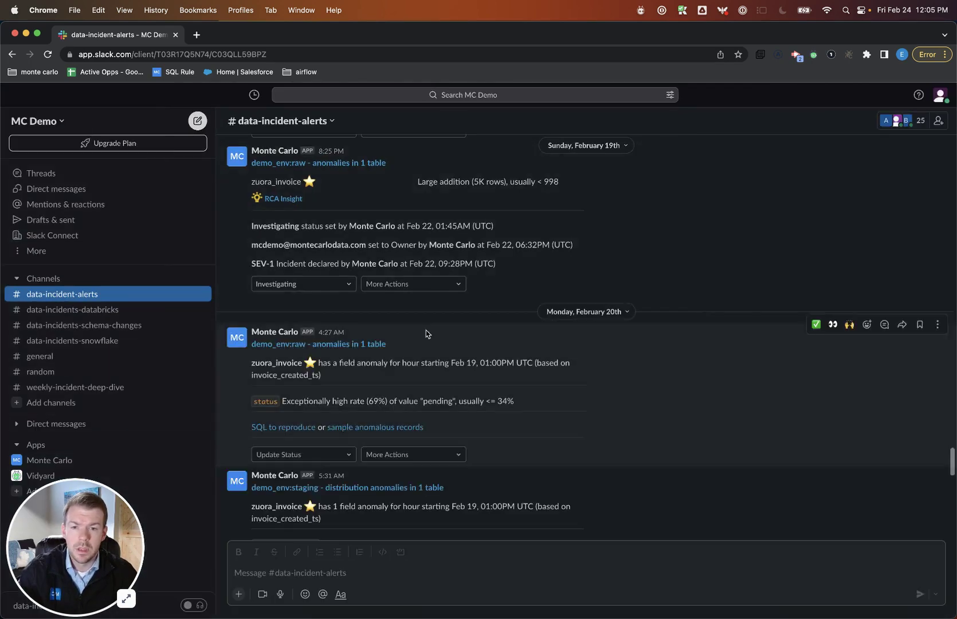
scroll(426, 330, "down", 2)
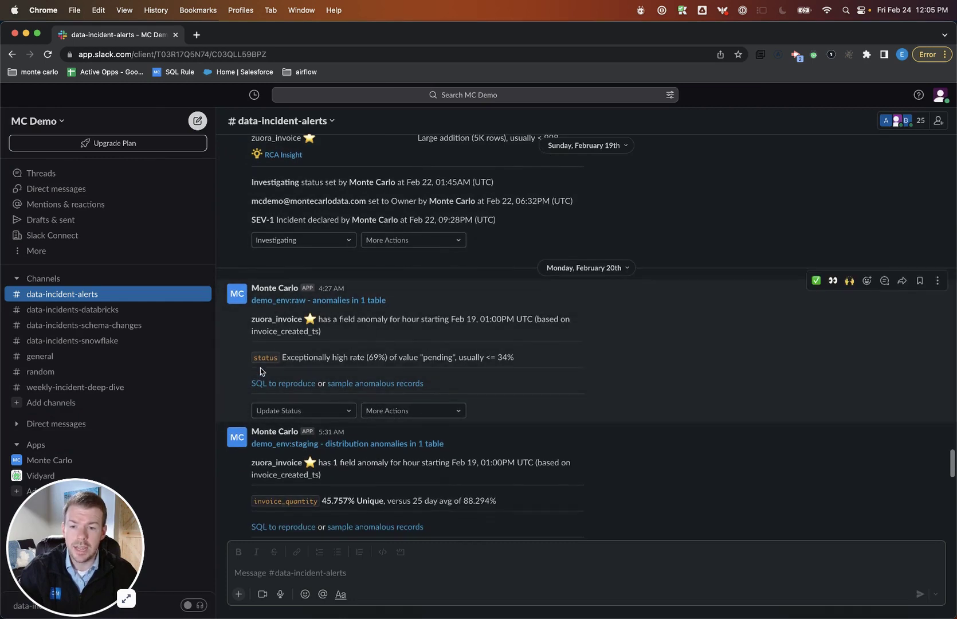
double_click(263, 358)
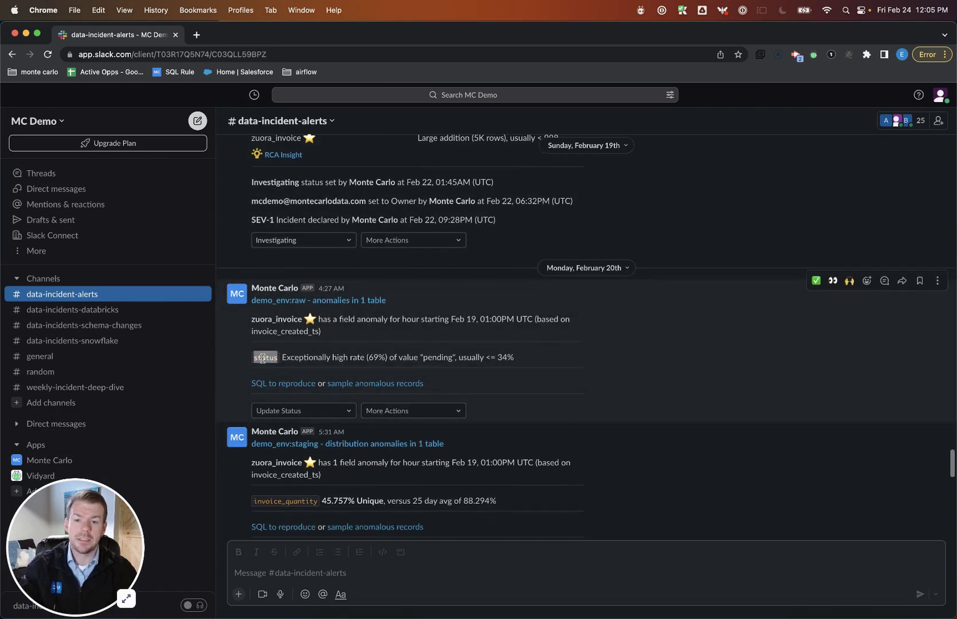
left_click(379, 360)
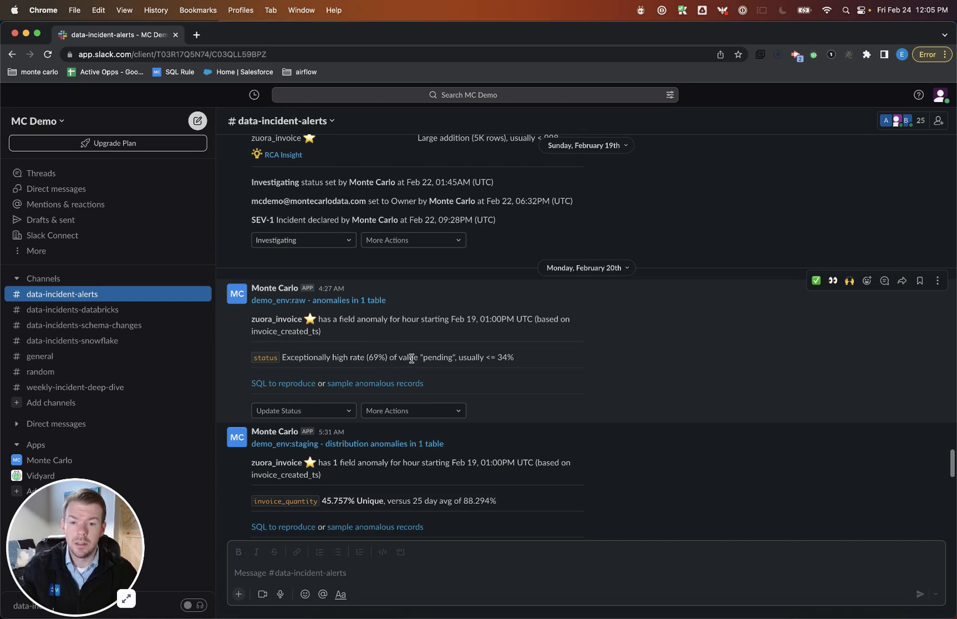
scroll(319, 480, "down", 1)
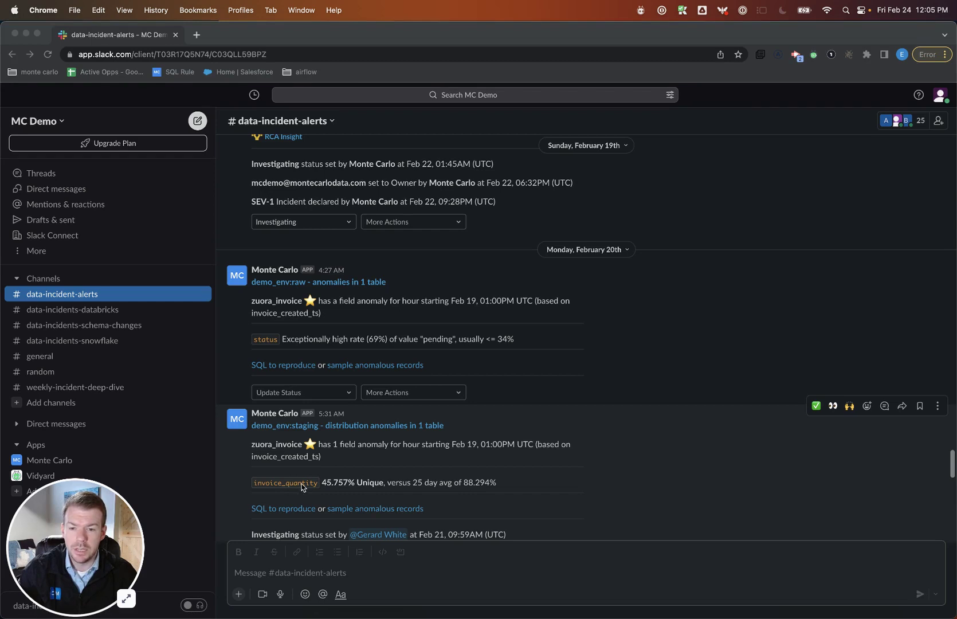
triple_click(474, 485)
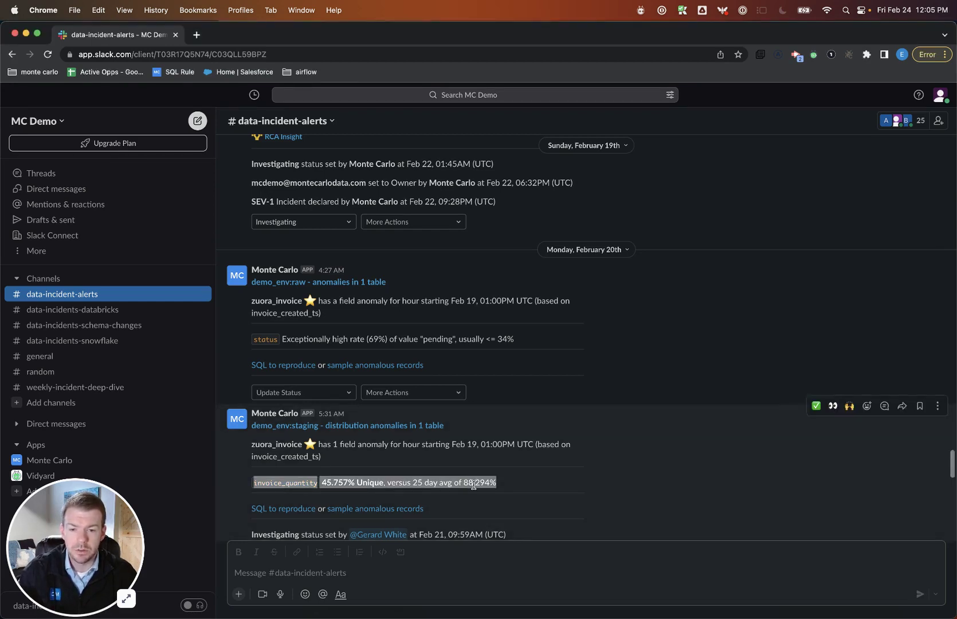
left_click(383, 482, "shift")
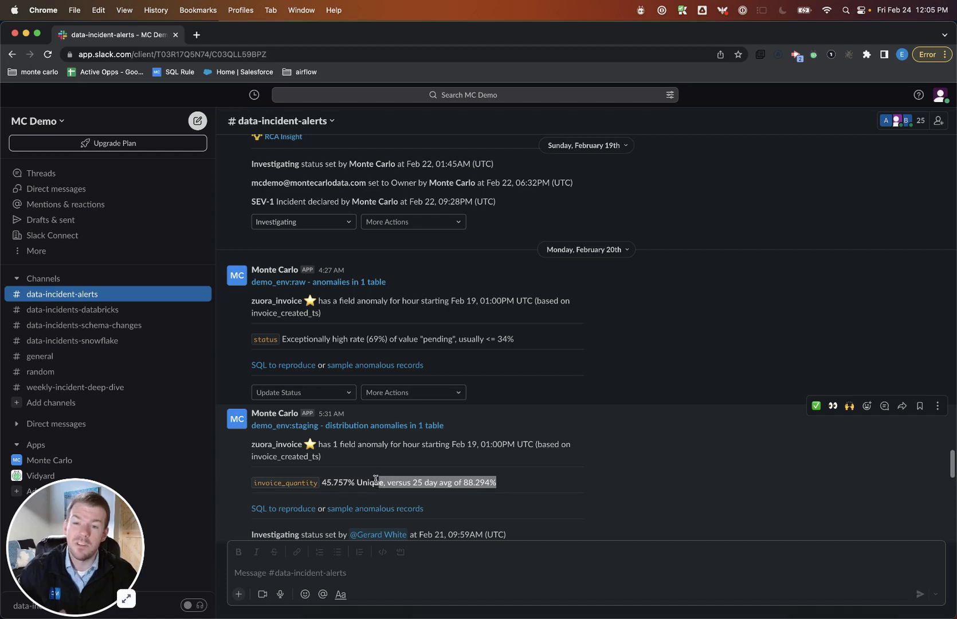
left_click(375, 482)
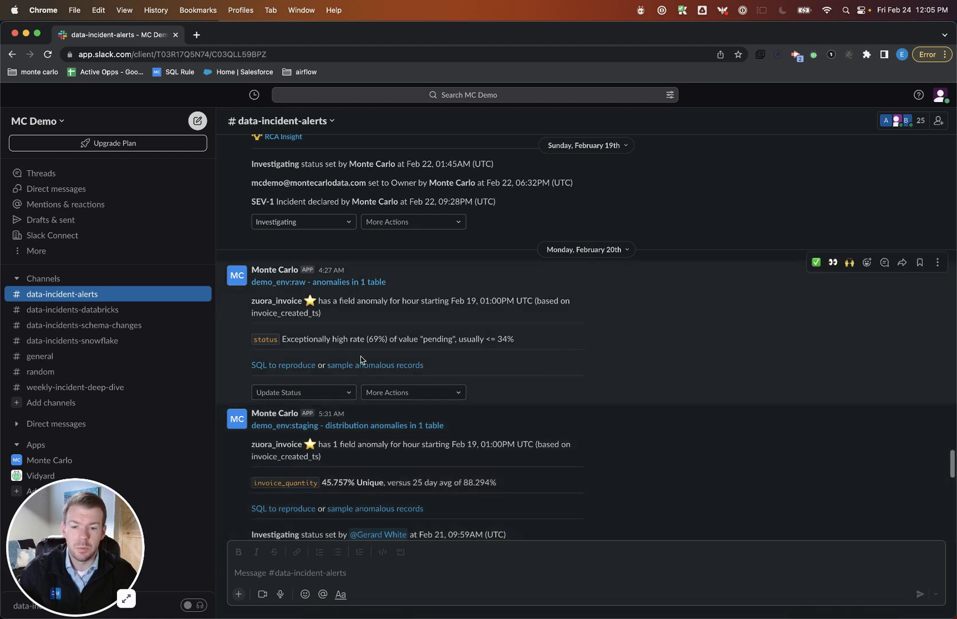
scroll(358, 321, "up", 3)
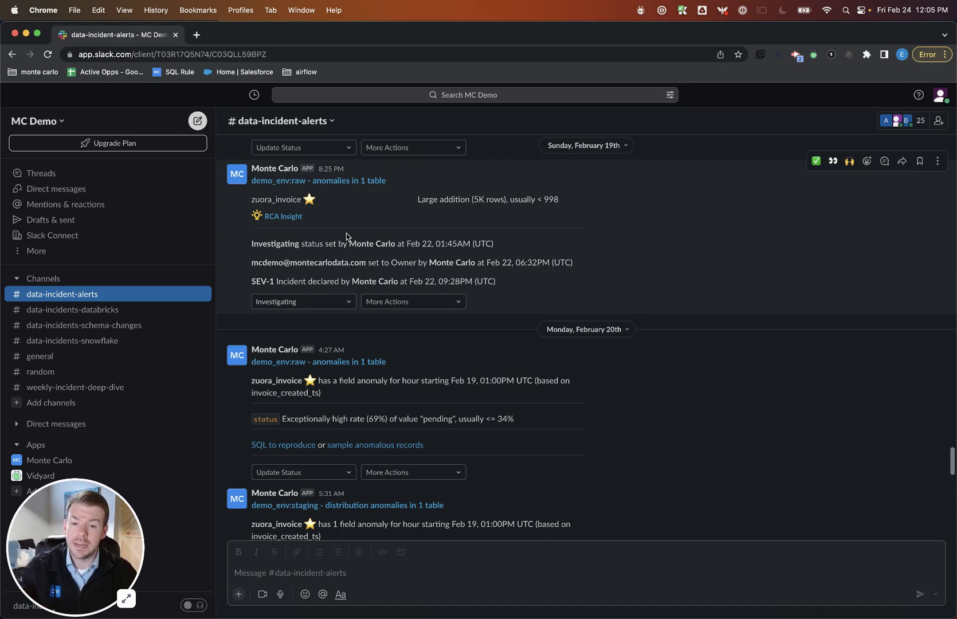
- Open the Feb 19 zuora_invoice volume incident and inspect its Summary chart band
left_click(341, 181)
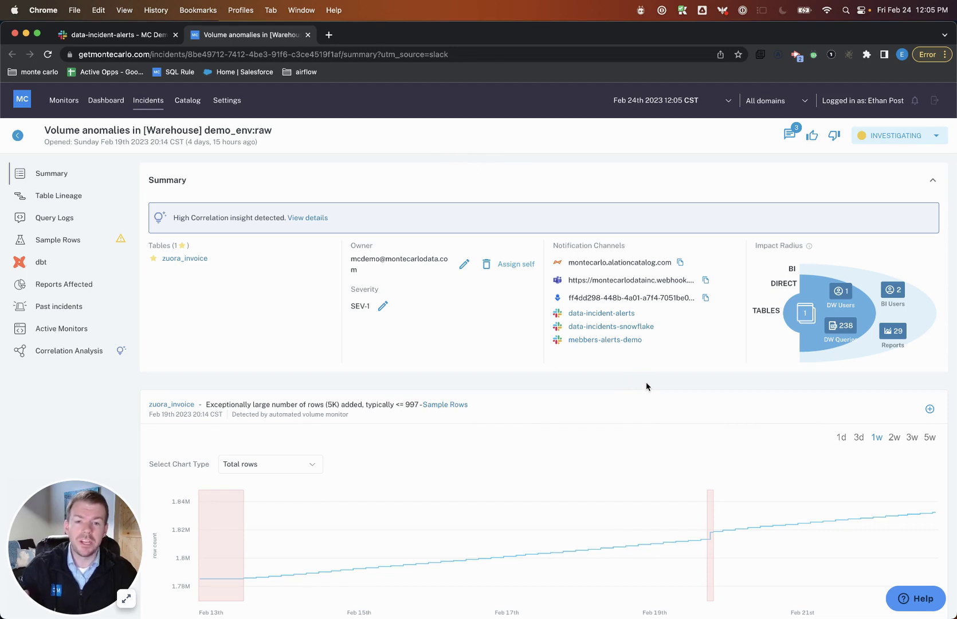
scroll(647, 382, "down", 2)
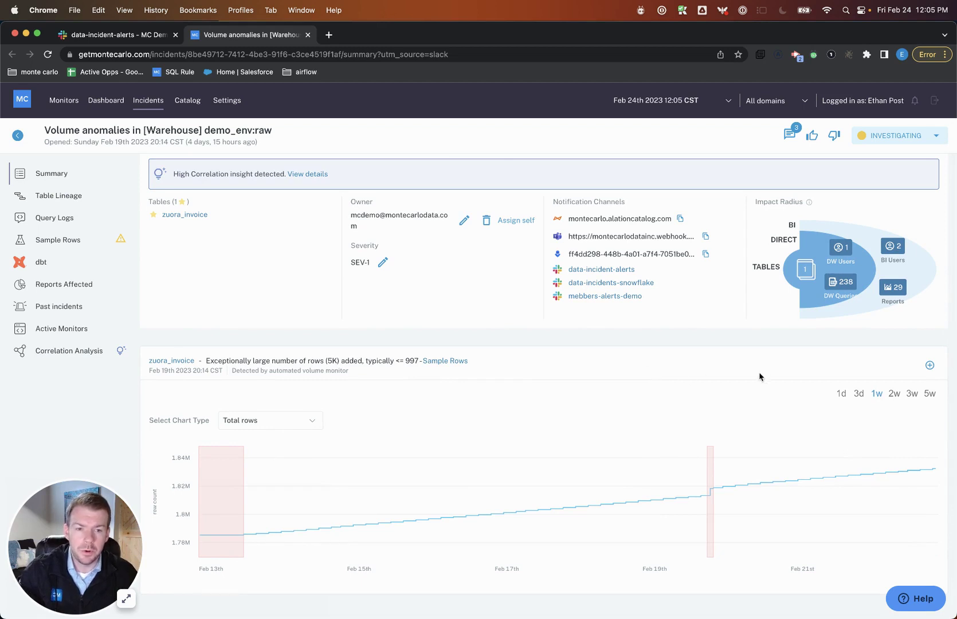
mouse_move(709, 490)
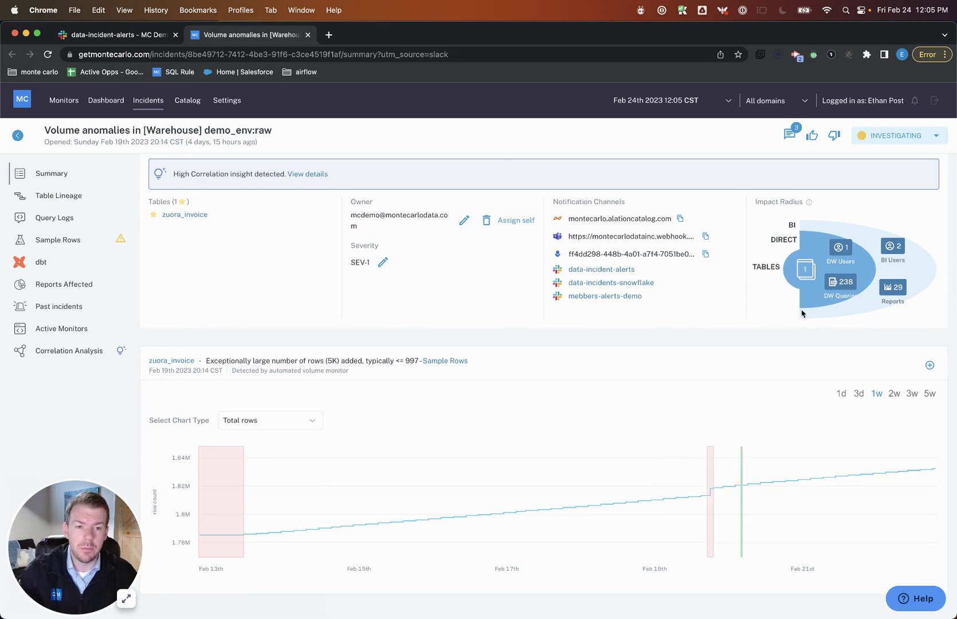
scroll(864, 274, "up", 5)
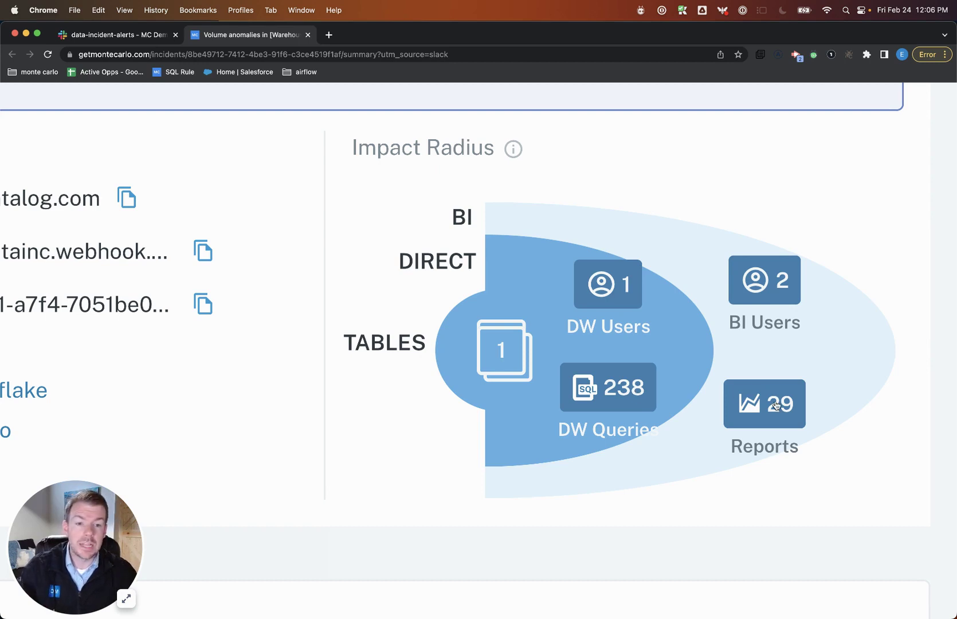
scroll(776, 405, "down", 5)
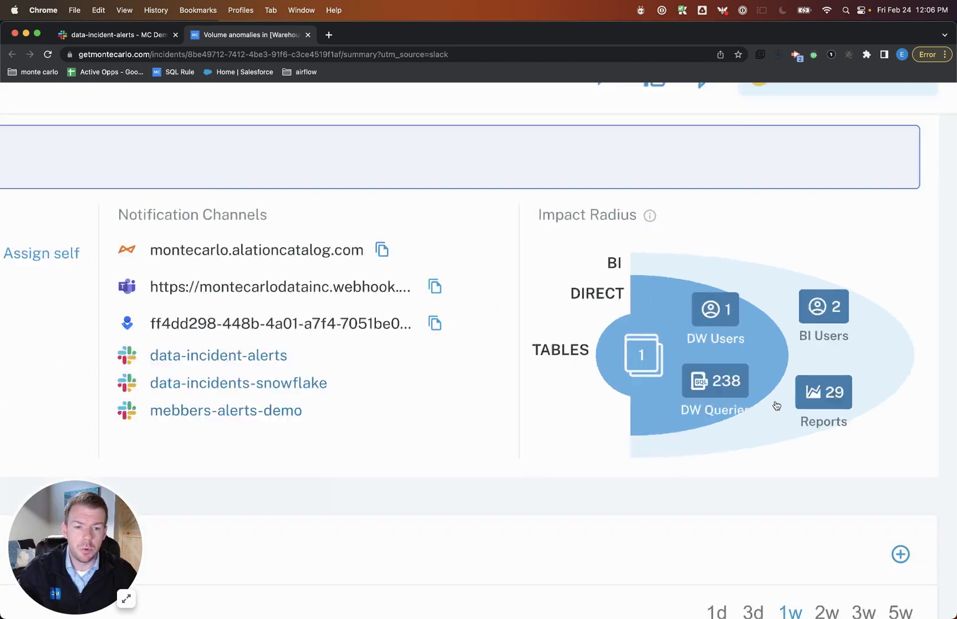
- List the 29 affected reports, then close the list to return to the summary
left_click(896, 332)
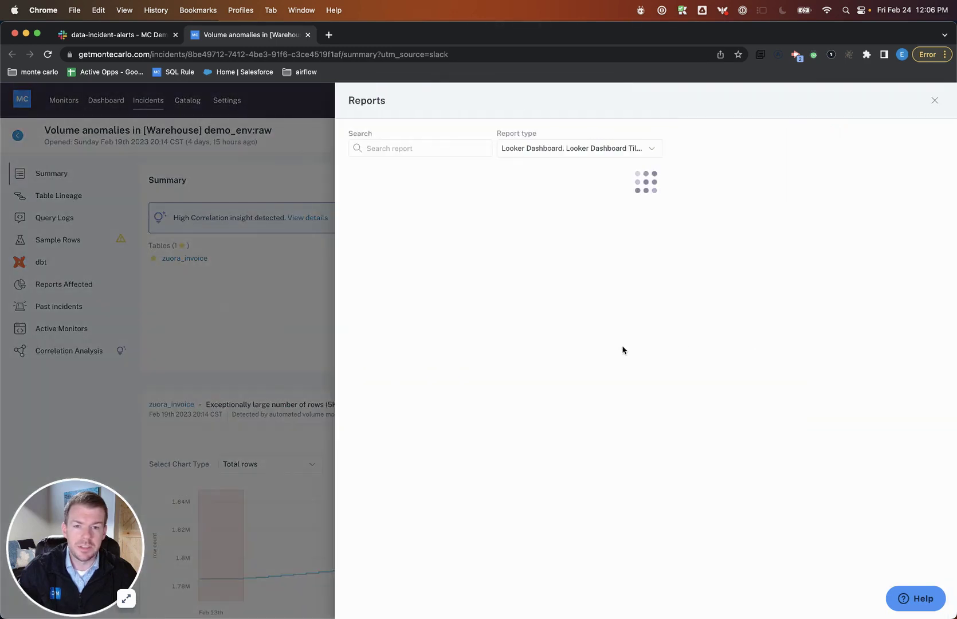
left_click(255, 345)
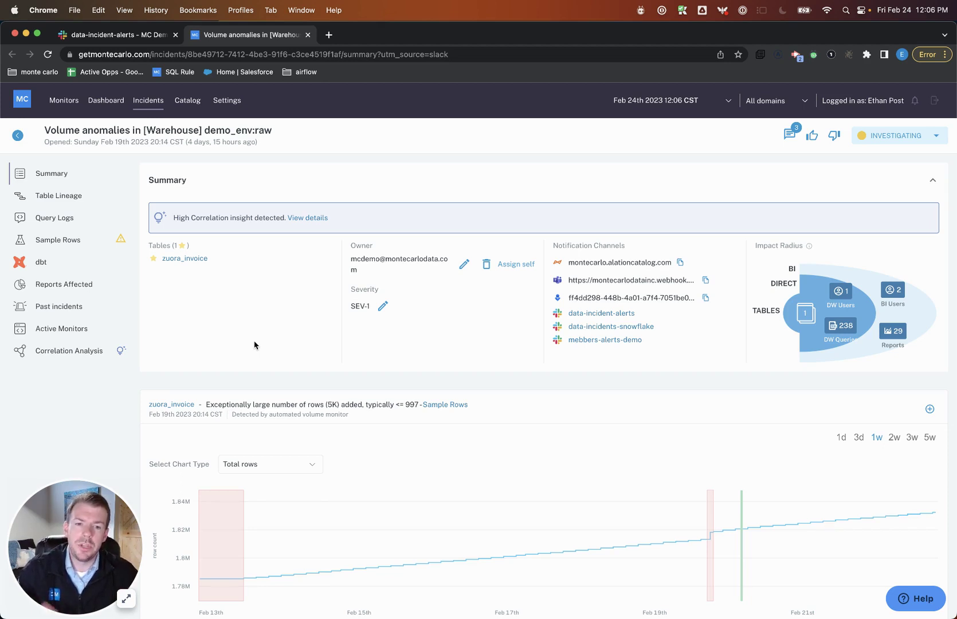
- Show zuora_invoice table lineage at depth 4 with a 1-week incident overlay
left_click(76, 198)
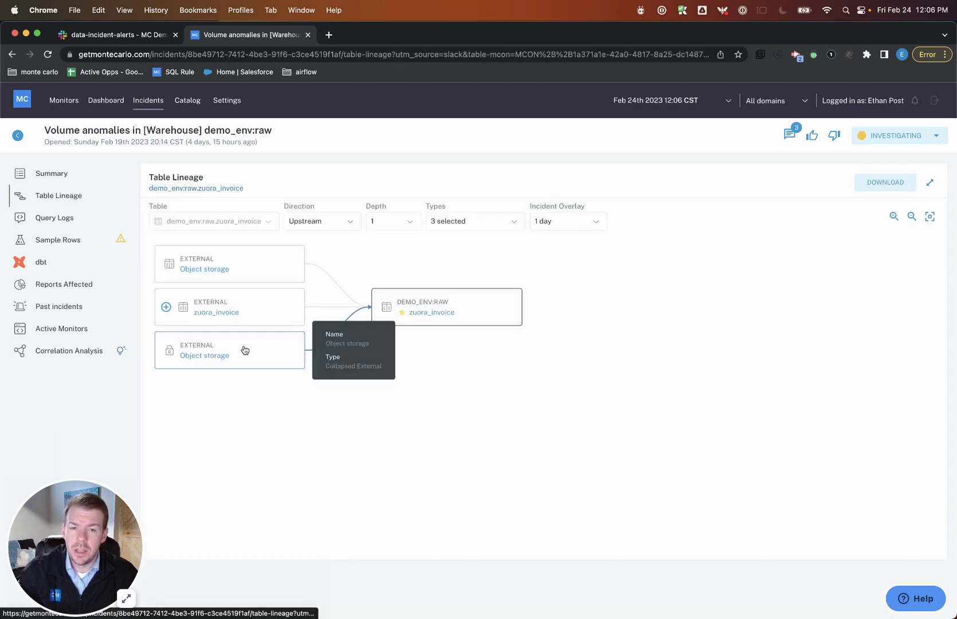
left_click(392, 223)
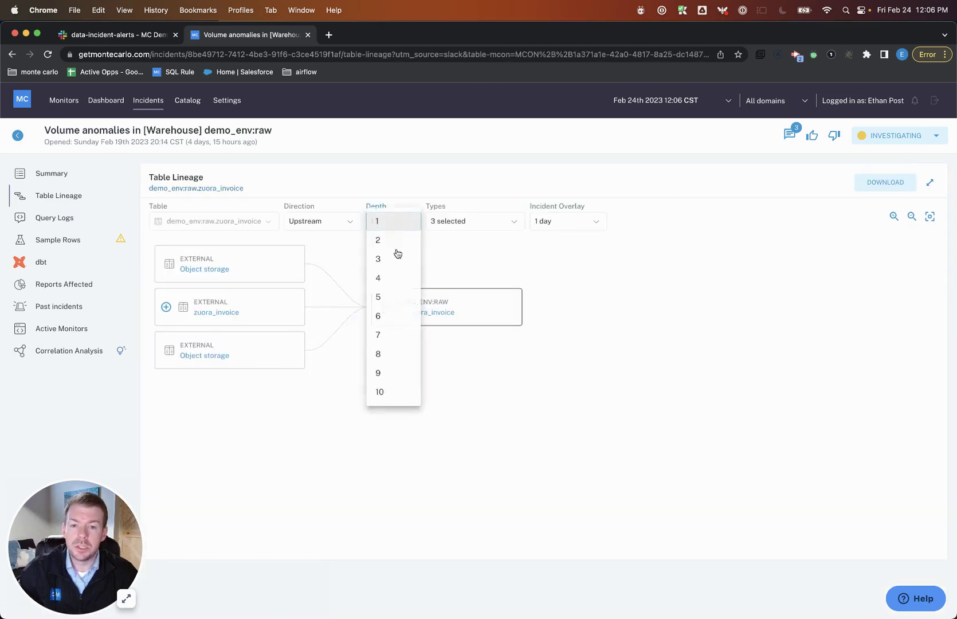
left_click(399, 276)
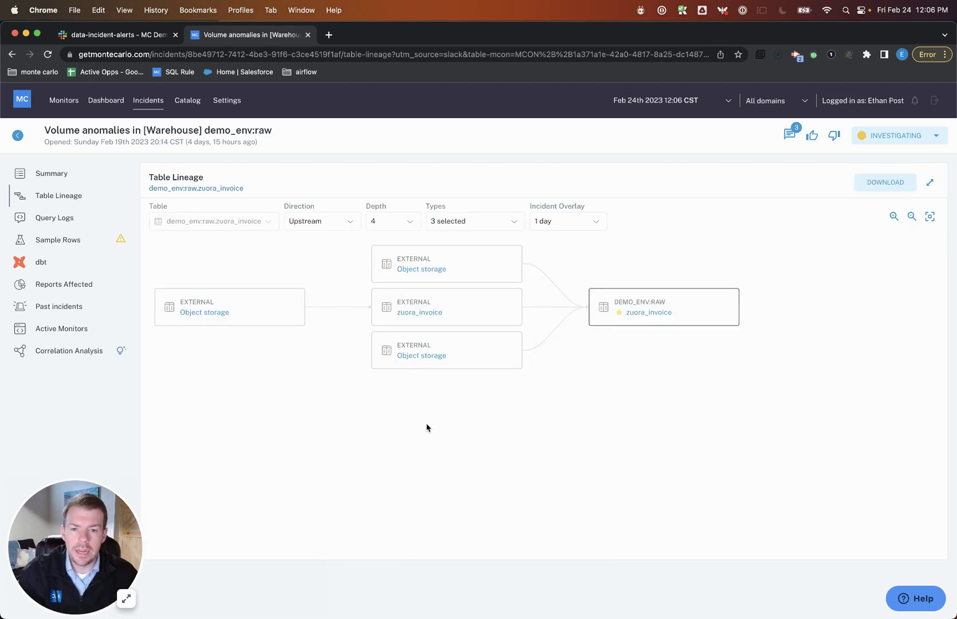
left_click(557, 225)
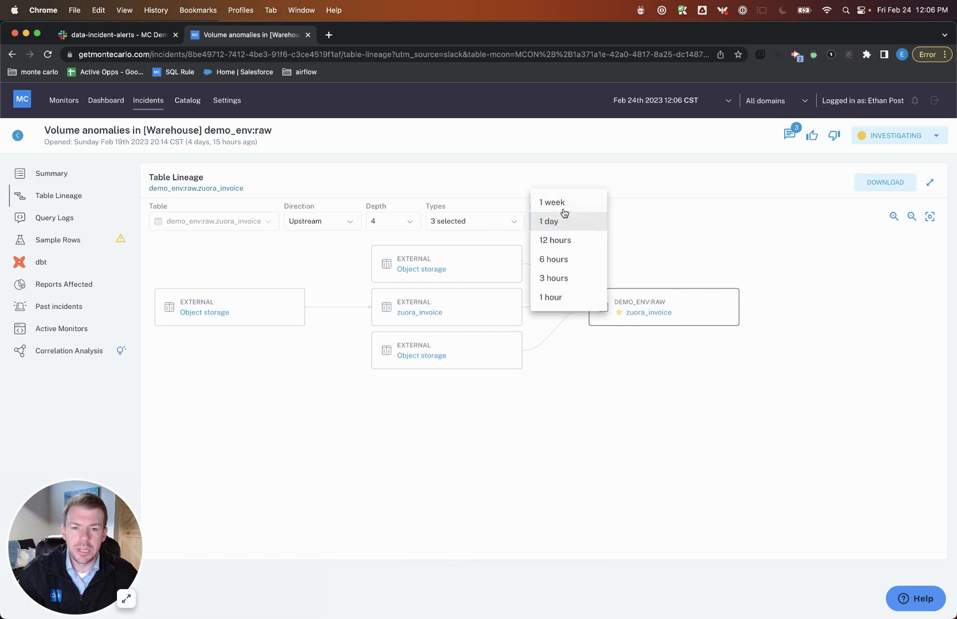
left_click(556, 203)
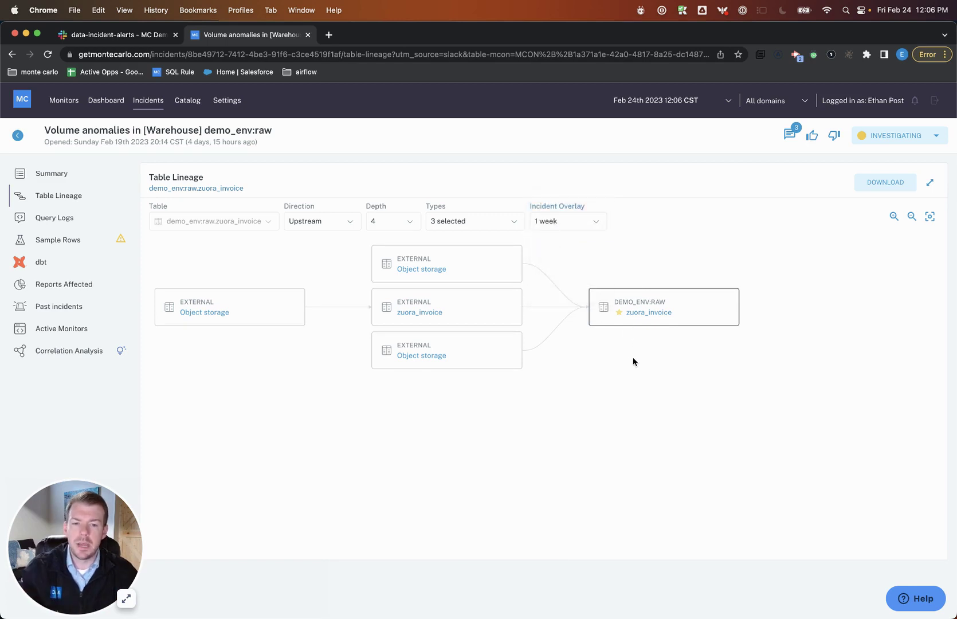
mouse_move(708, 316)
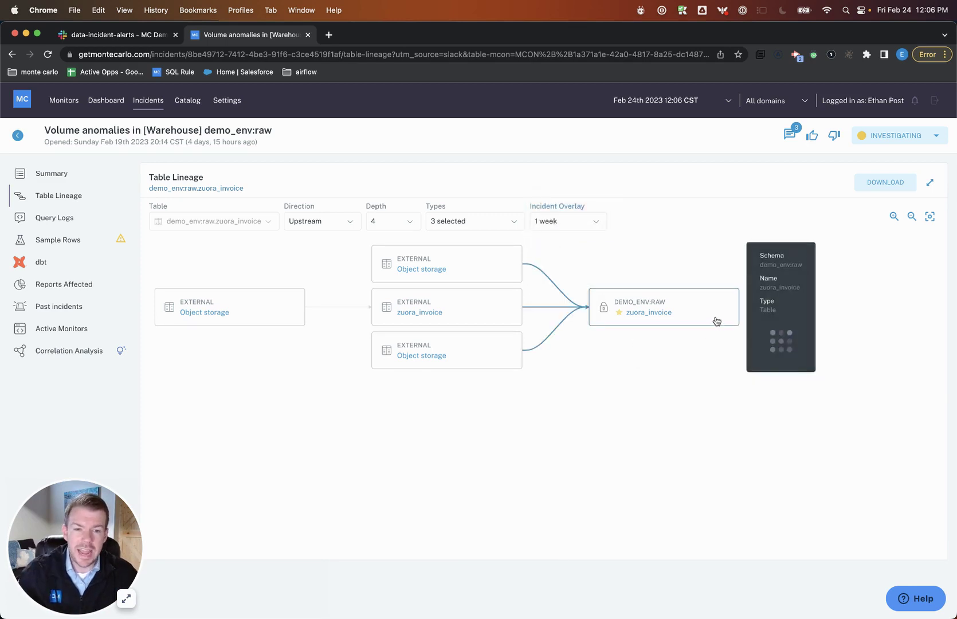
left_click(325, 224)
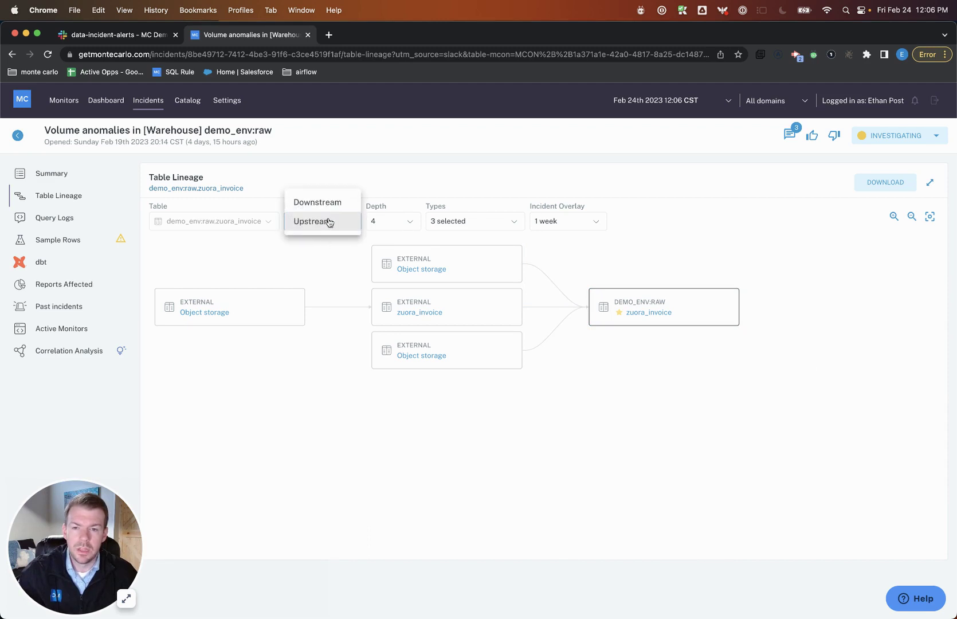
- Set lineage direction to Downstream and inspect the staging, prep and reporting tables like f_sales
left_click(330, 204)
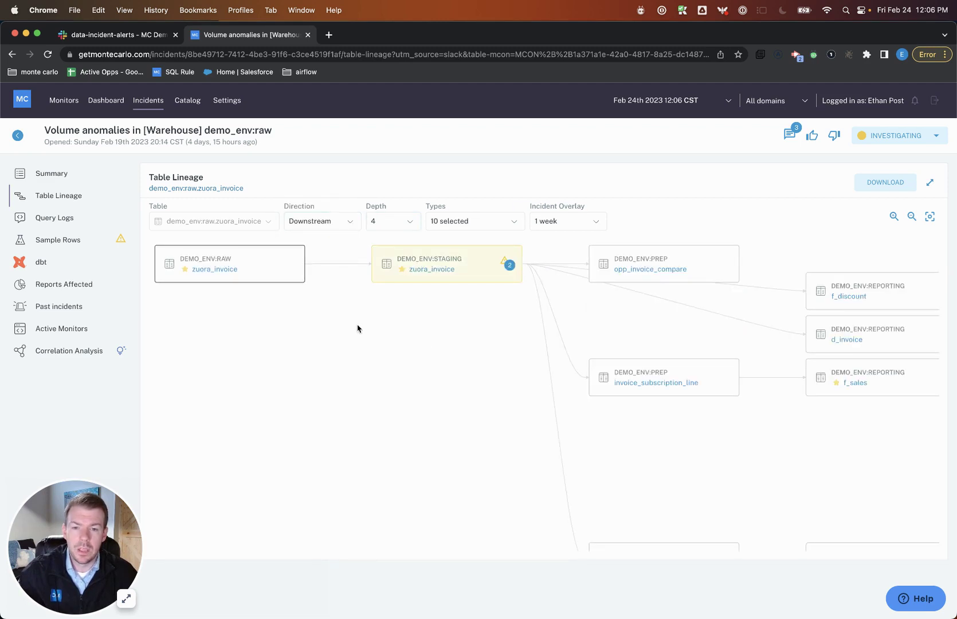
mouse_move(258, 263)
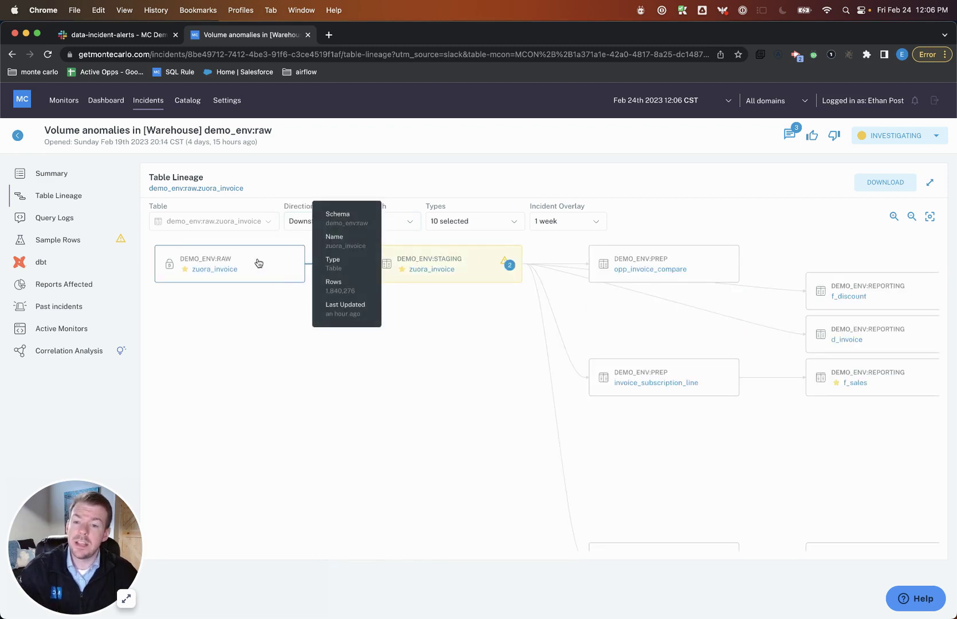
mouse_move(483, 267)
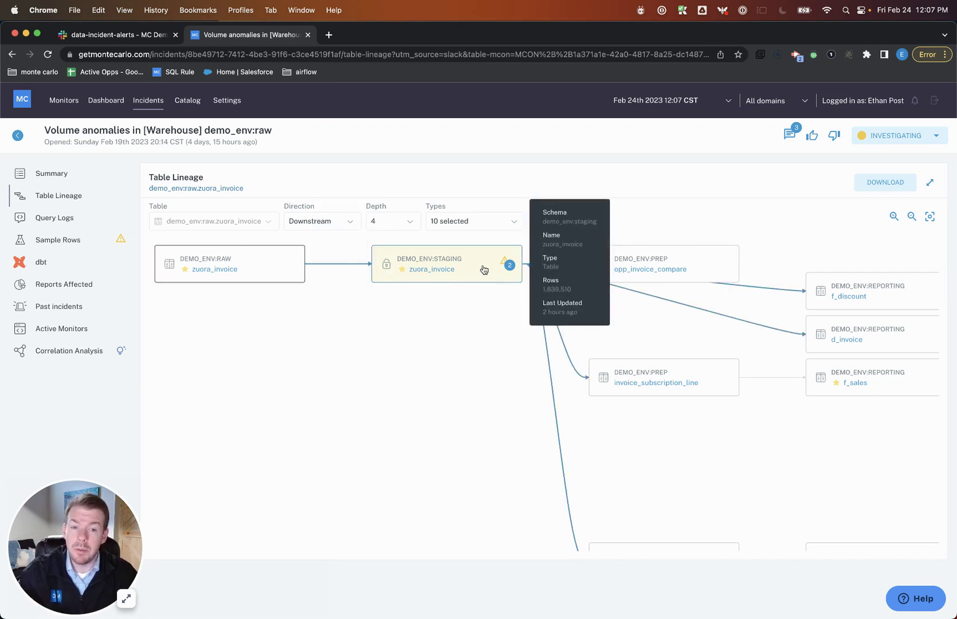
mouse_move(641, 267)
scroll(675, 309, "right", 4)
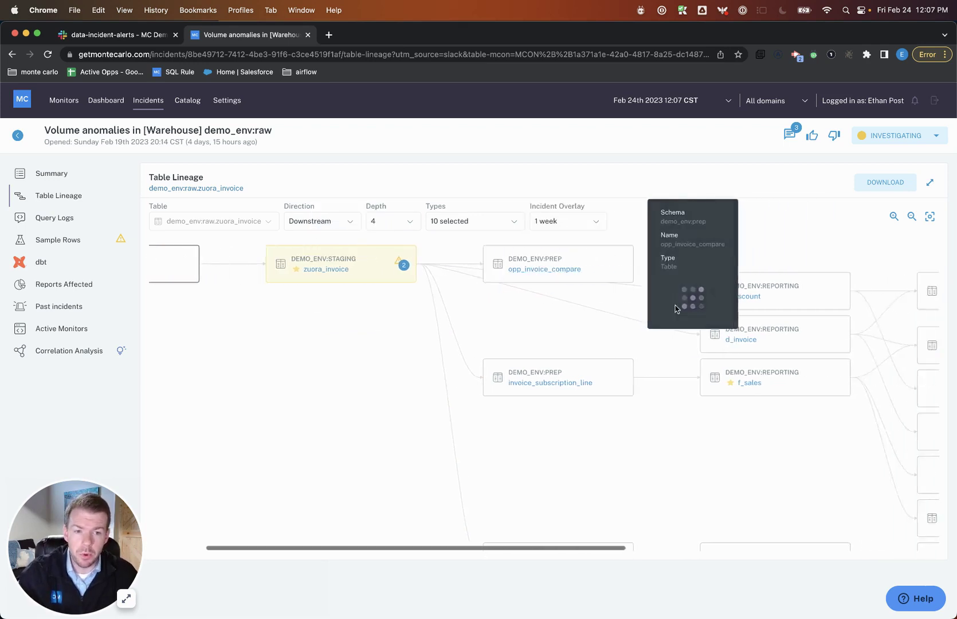
scroll(675, 308, "right", 10)
scroll(710, 325, "down", 5)
mouse_move(677, 439)
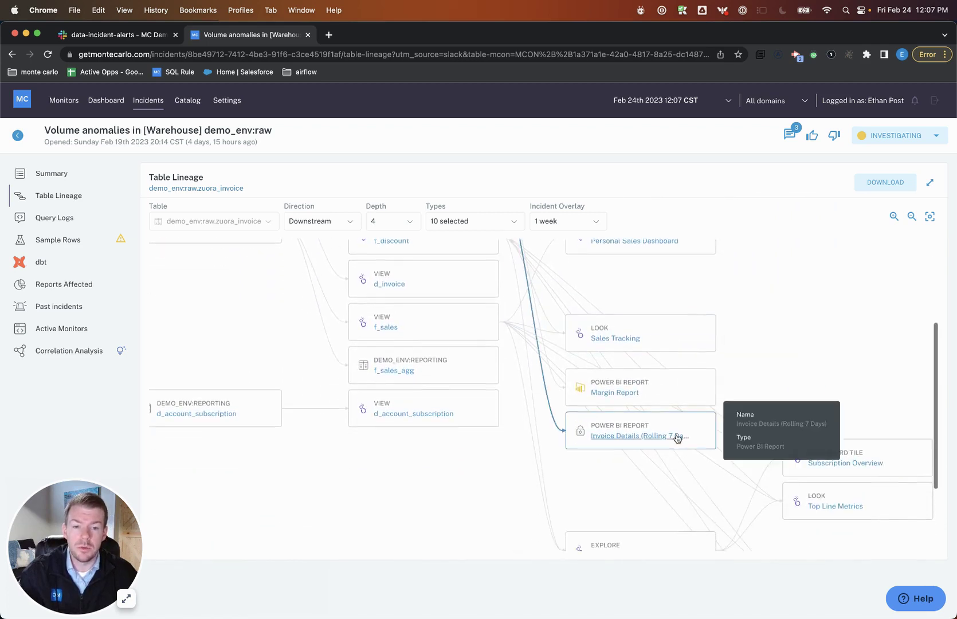
scroll(682, 429, "left", 12)
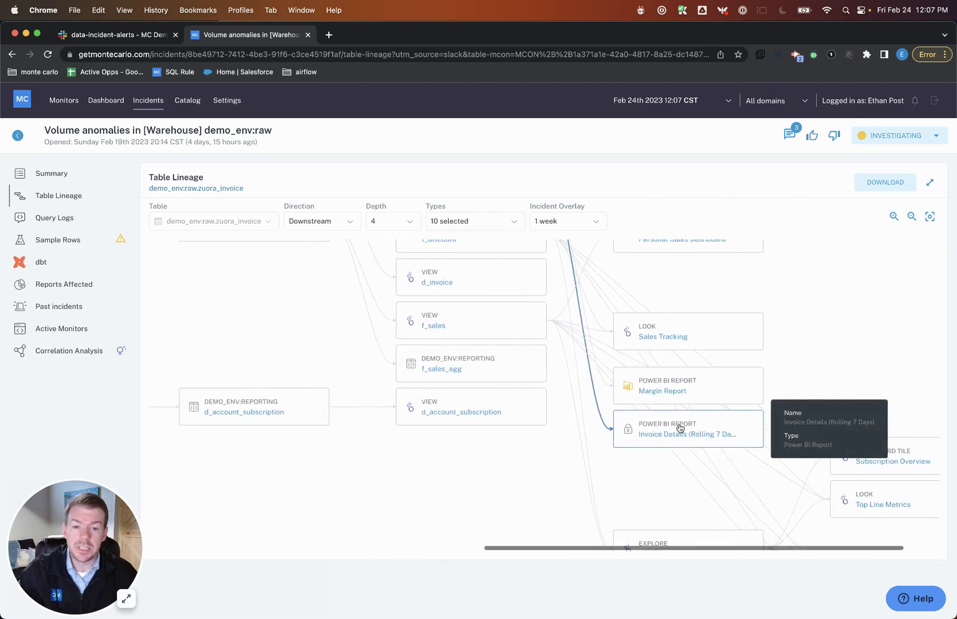
scroll(681, 427, "up", 5)
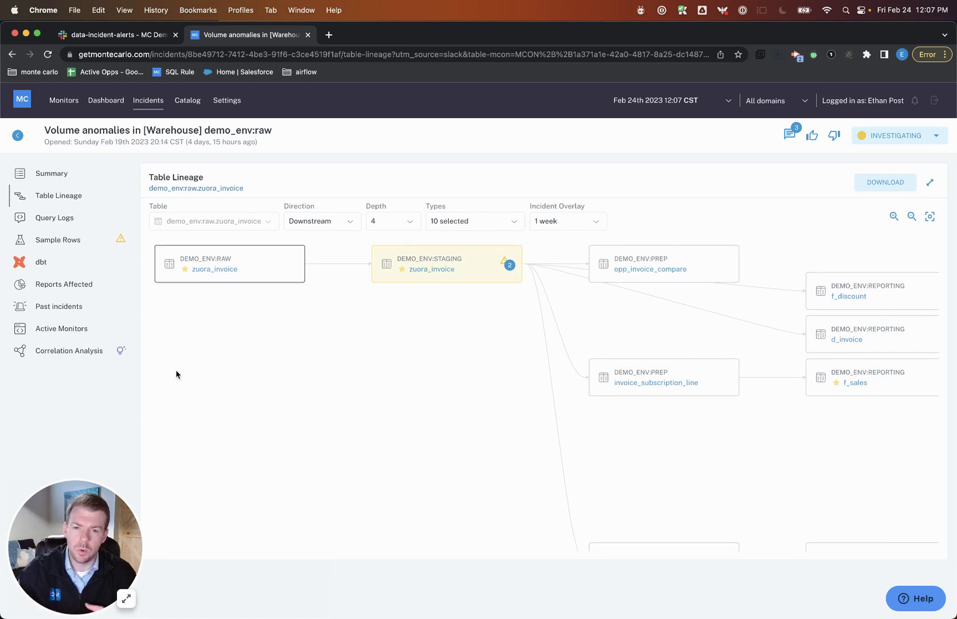
- Review the correlation finding tying the size change to status = 'pending', then list past incidents
left_click(78, 354)
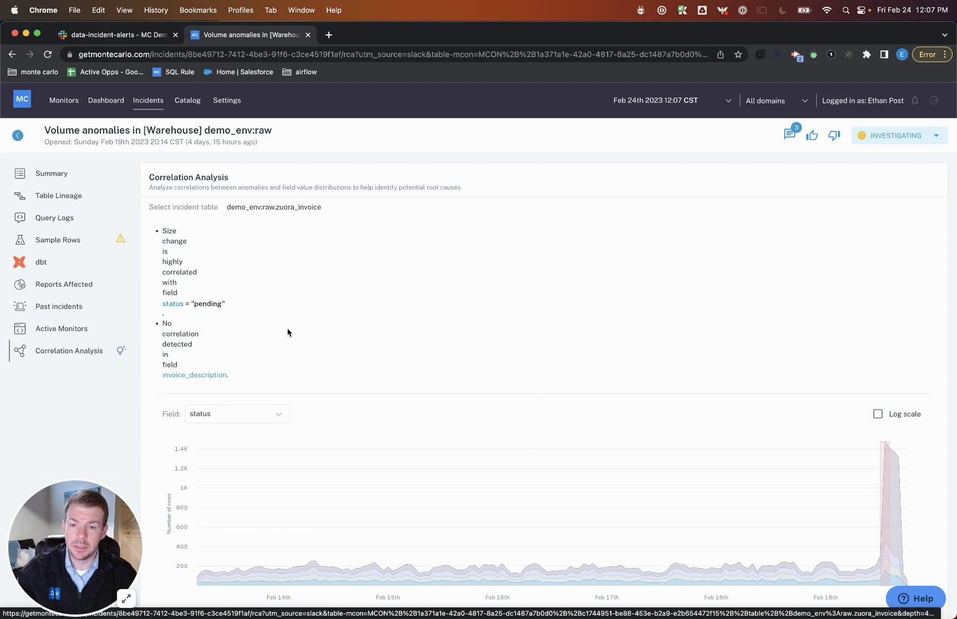
left_click_drag(232, 304, 163, 305)
left_click(240, 308)
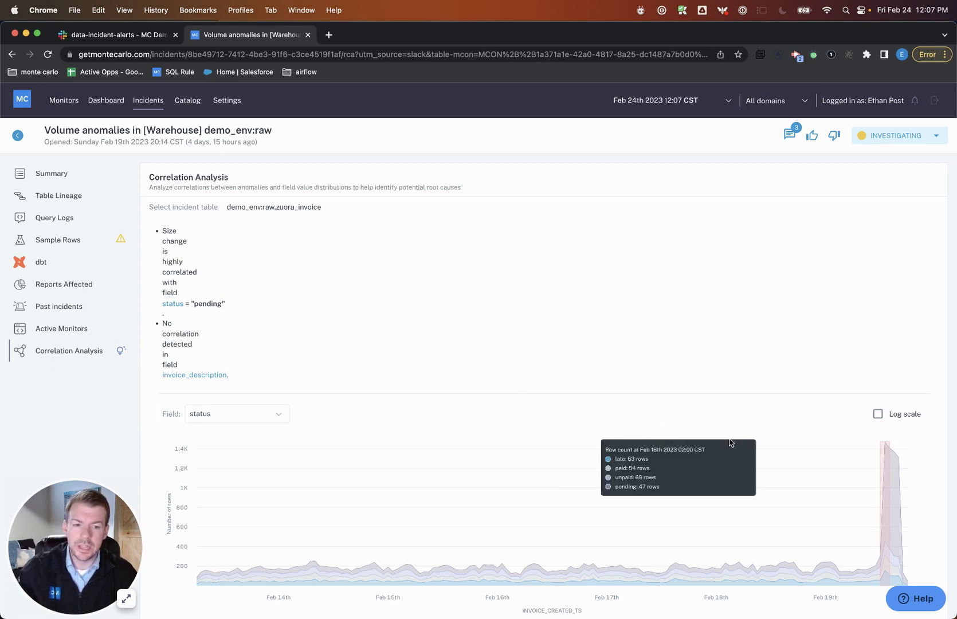
scroll(888, 469, "down", 3)
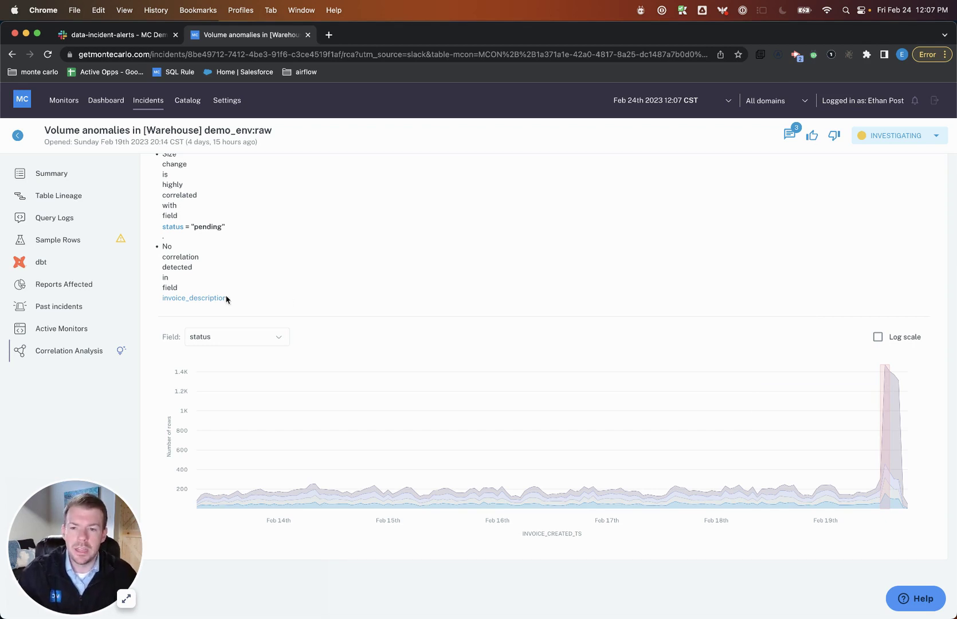
left_click(68, 310)
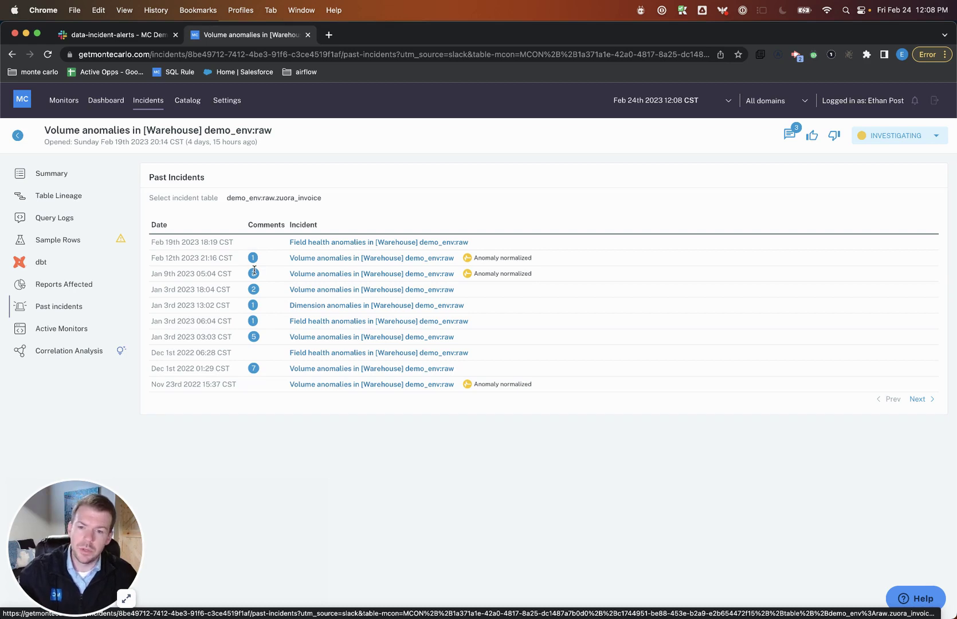
- Open the Feb 19th field health incident and mark invoice_quantity's % Unique dropping to 45.76%
left_click(324, 243)
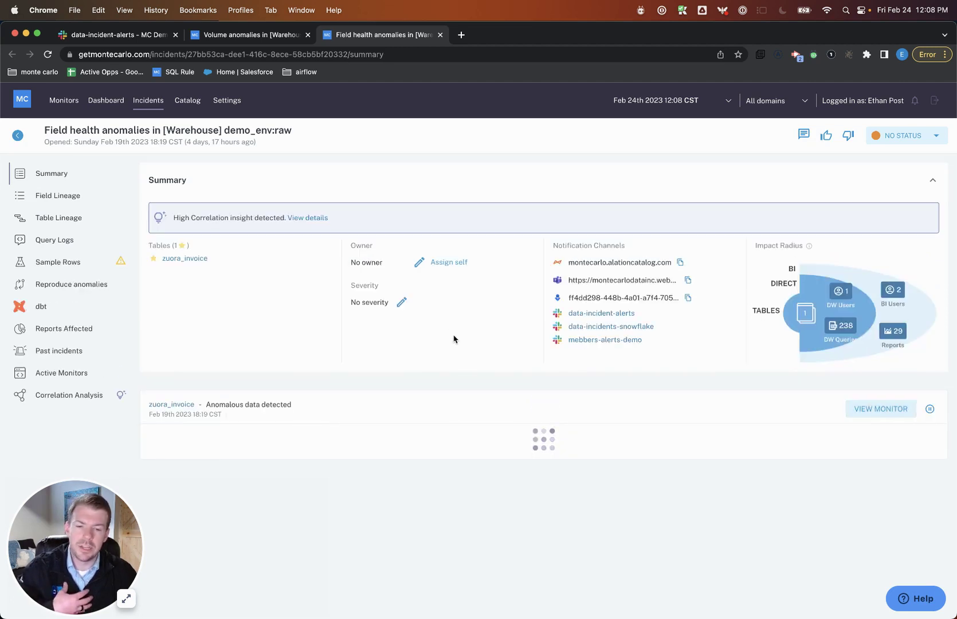
scroll(453, 338, "down", 3)
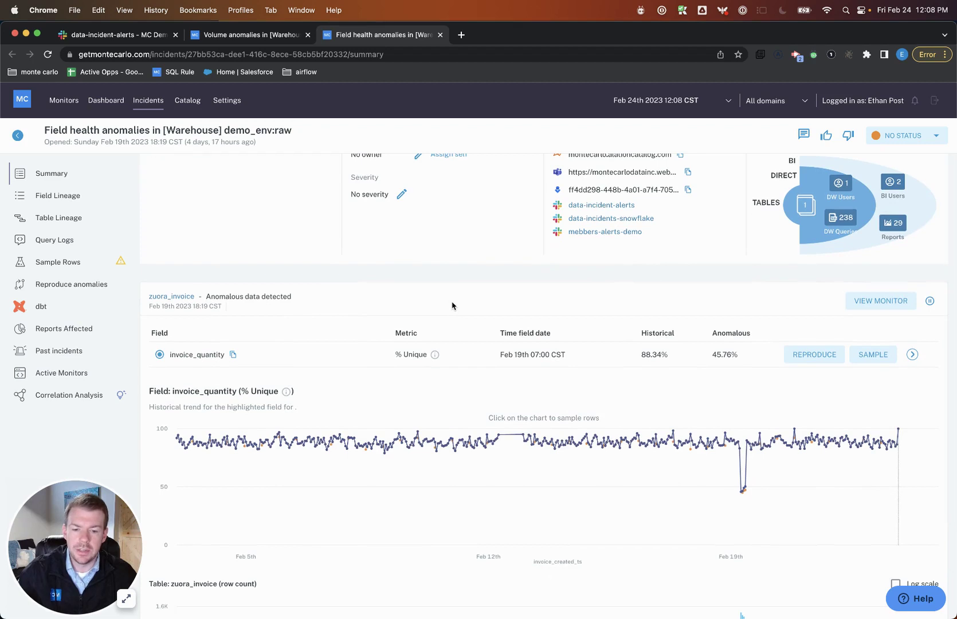
scroll(452, 306, "down", 1)
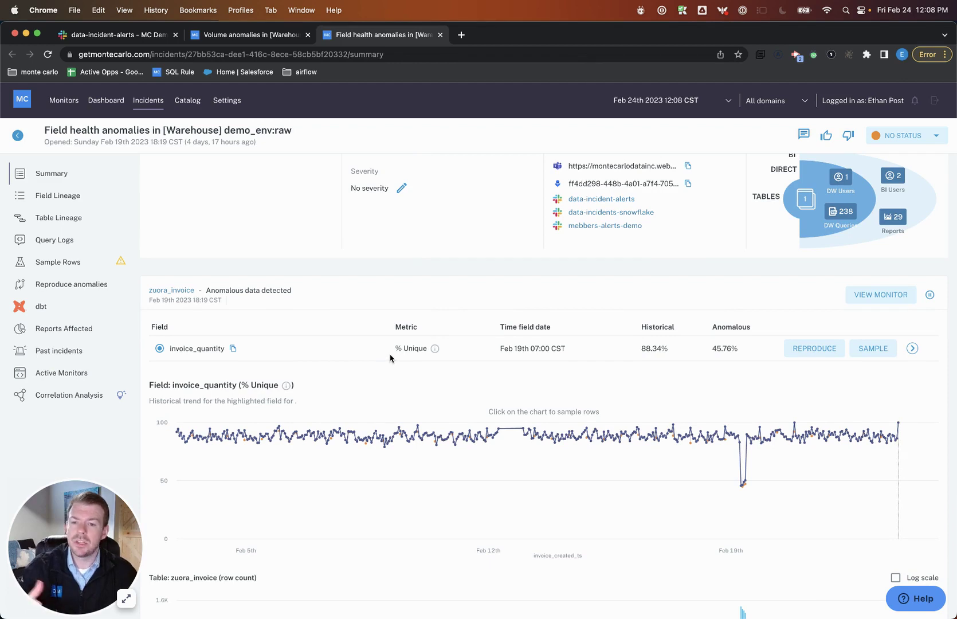
scroll(391, 358, "up", 1)
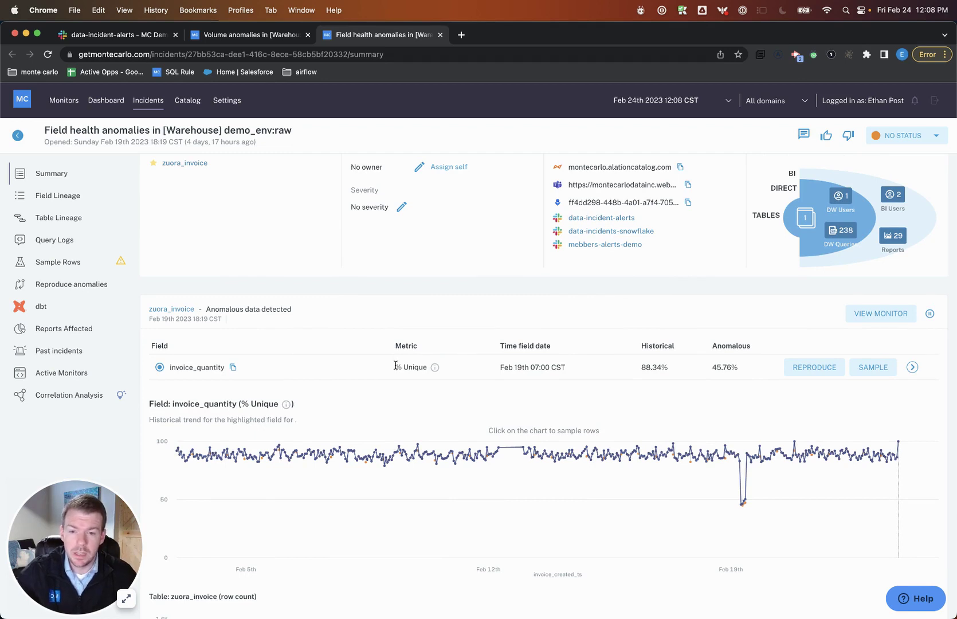
left_click_drag(395, 366, 428, 370)
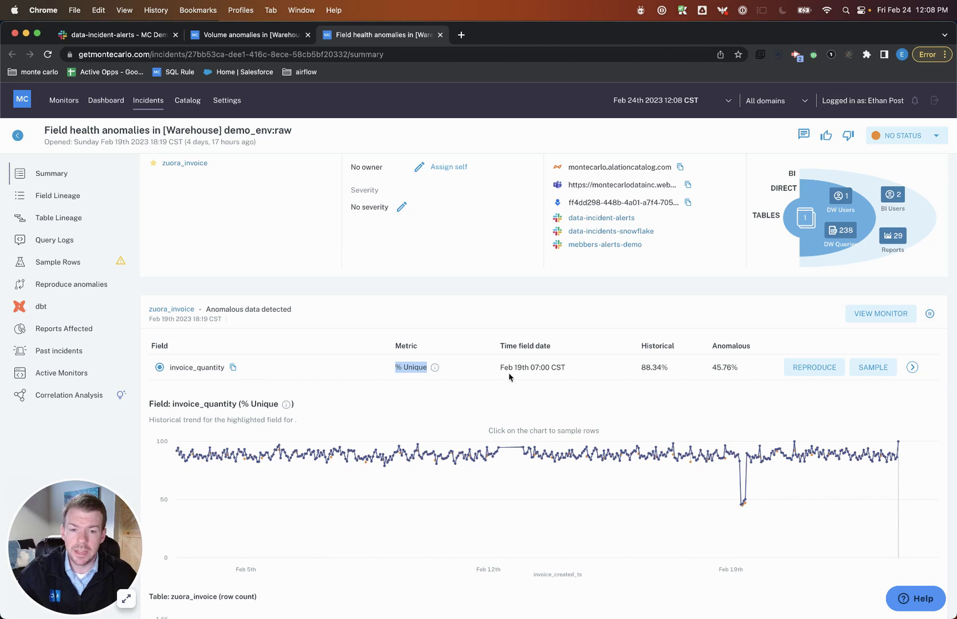
left_click(675, 369)
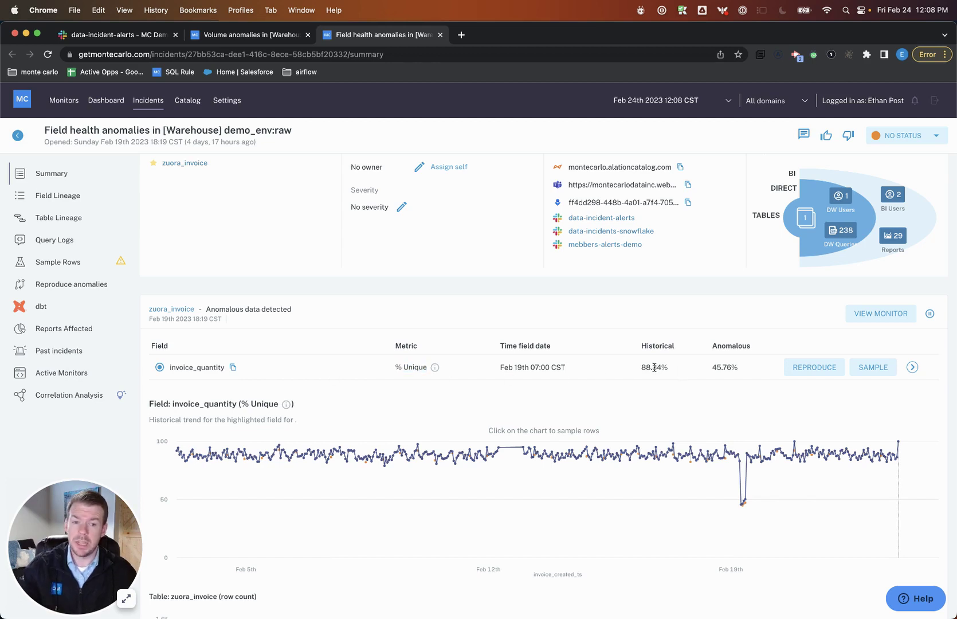
left_click_drag(716, 367, 742, 372)
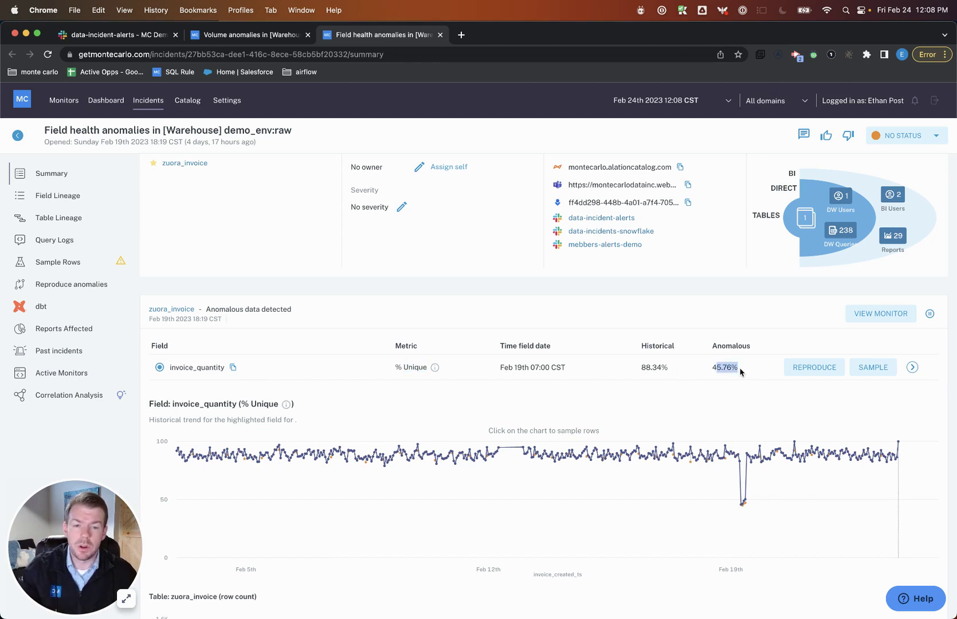
left_click(712, 283)
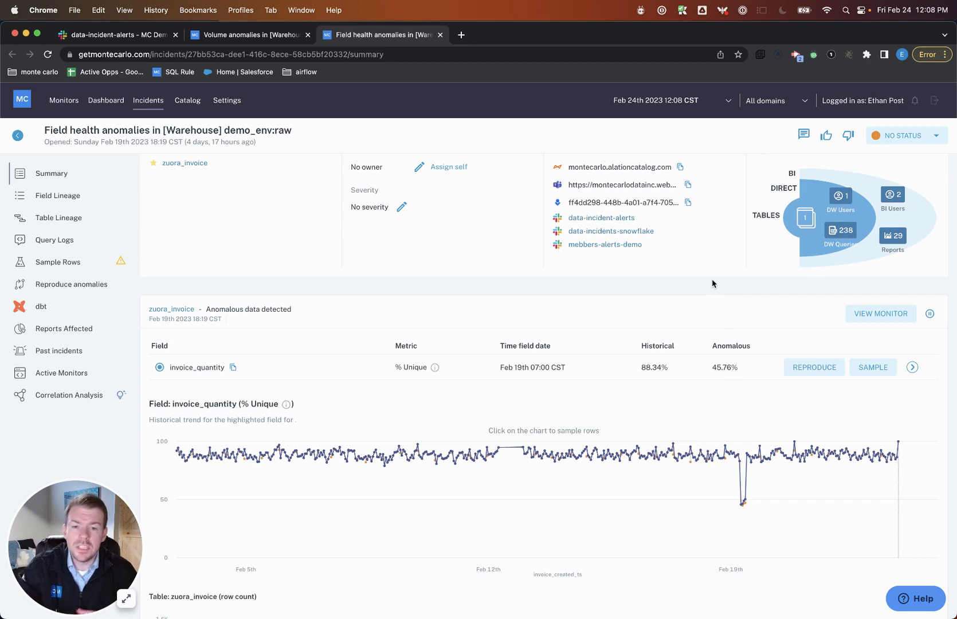